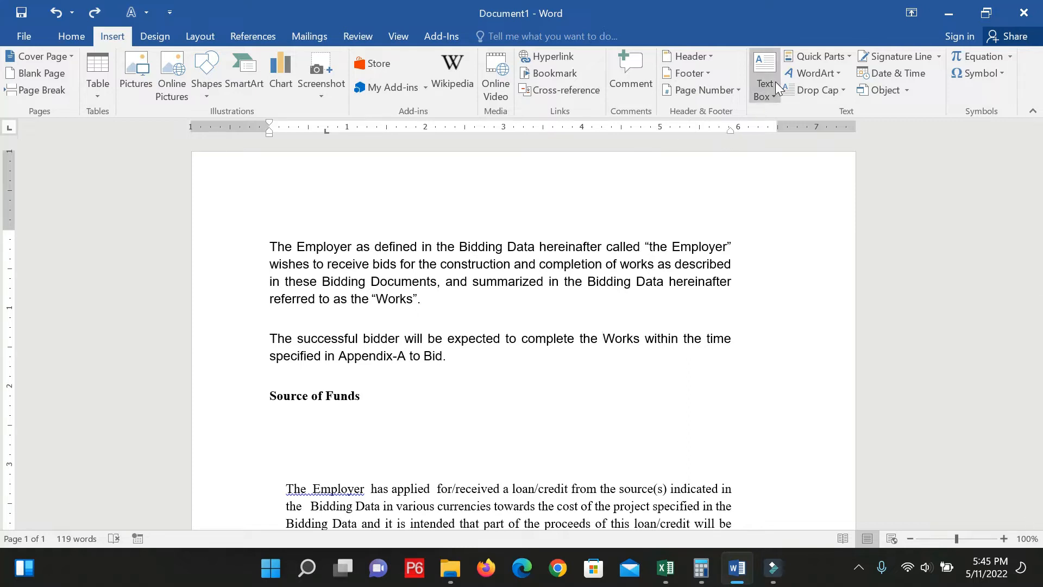
Step: Convert the "Source of Funds" heading into WordArt with the gold fill style
triple_click(269, 393)
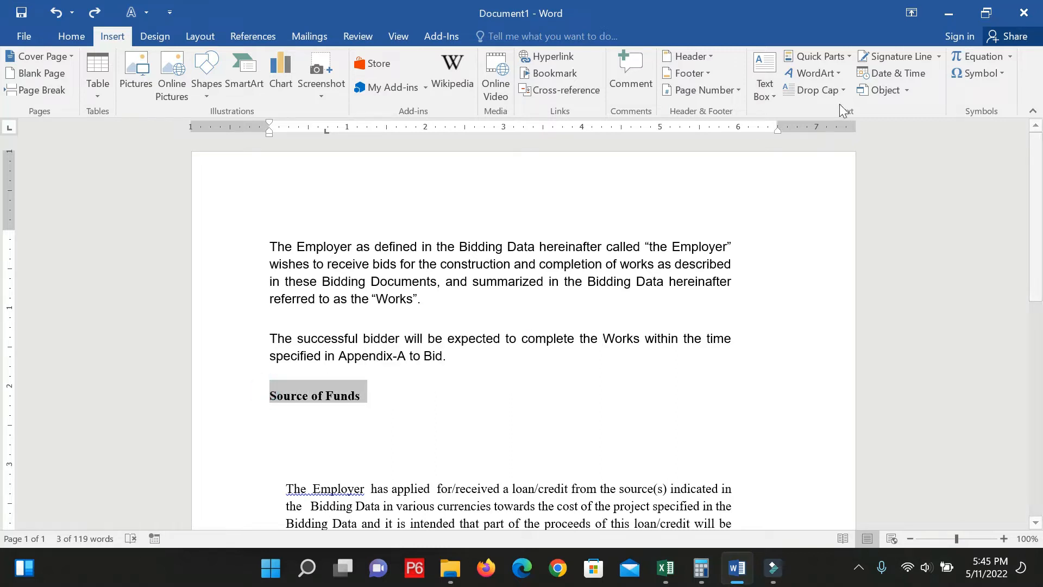
left_click(838, 75)
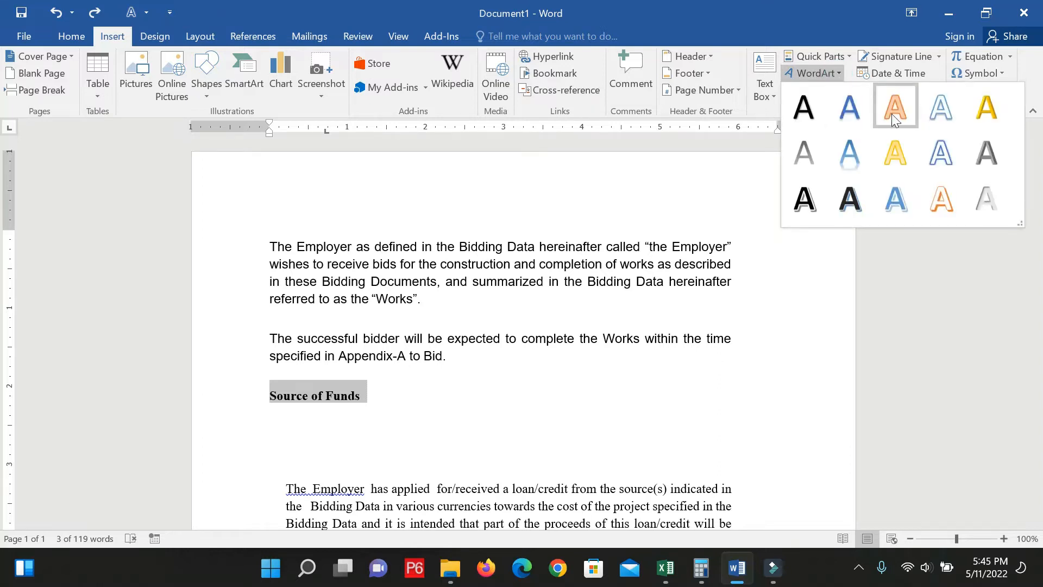
left_click(986, 113)
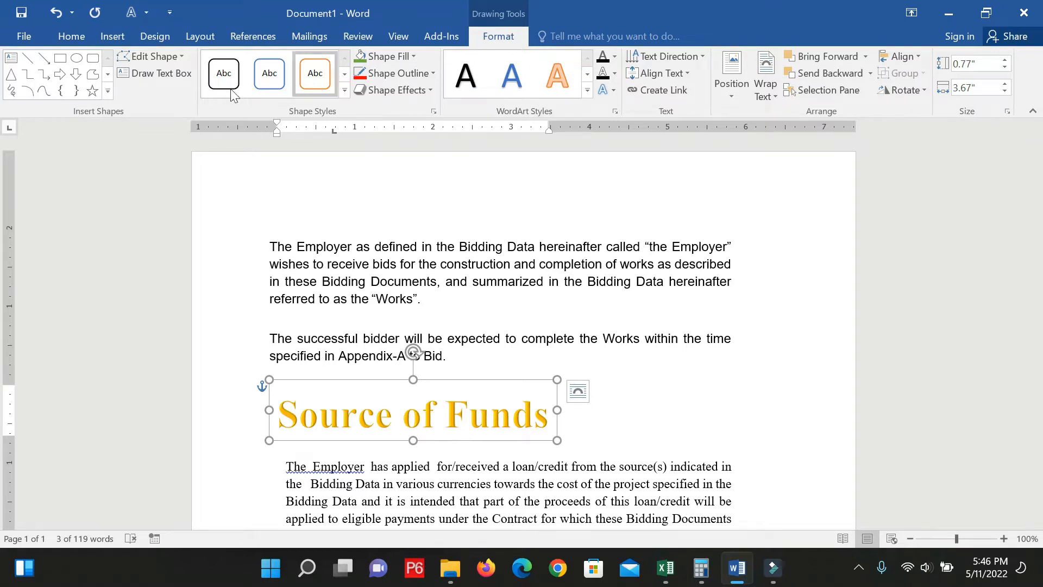
Step: Try the solid black shape style and the green-outlined shape style on the WordArt box
left_click(345, 89)
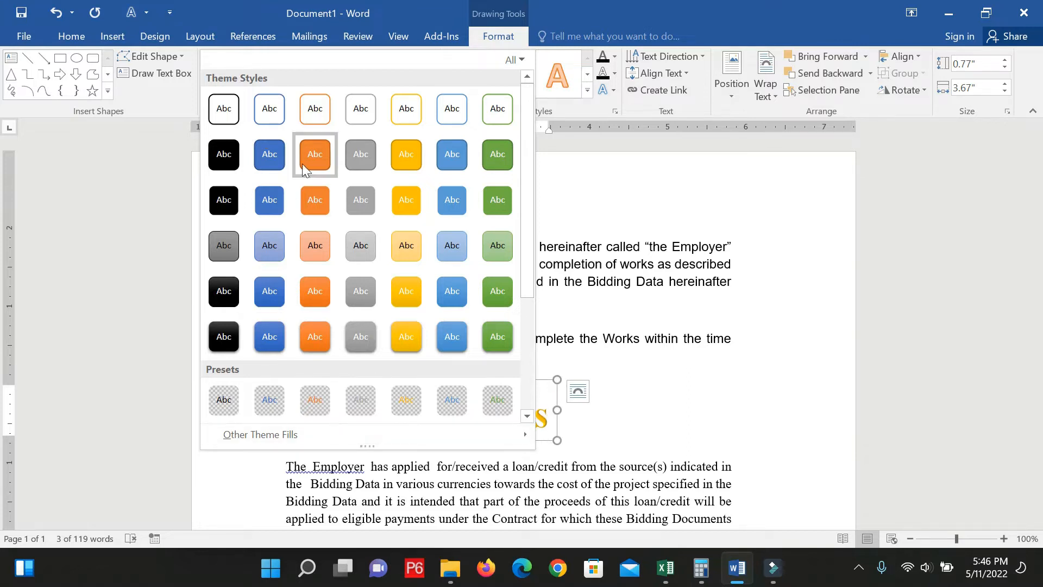
left_click(276, 157)
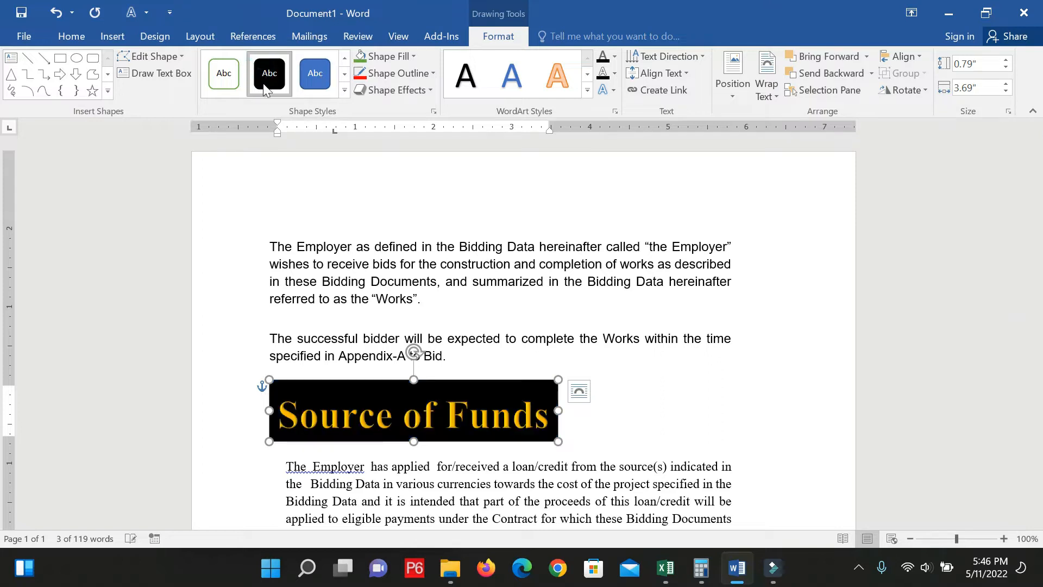
left_click(224, 73)
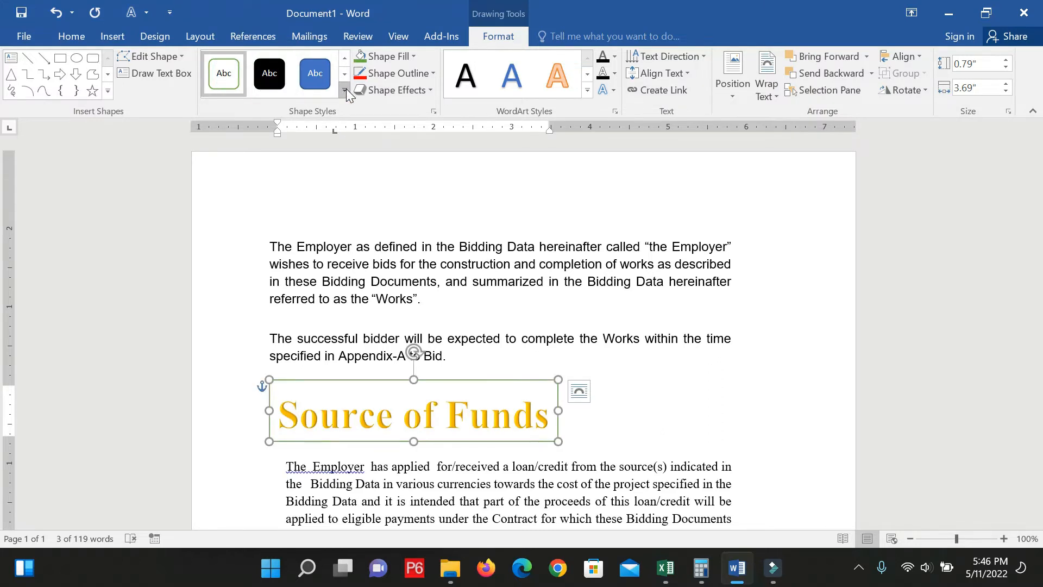
Step: Apply the intense blue theme shape style to the WordArt box and change its fill to light orange
left_click(346, 90)
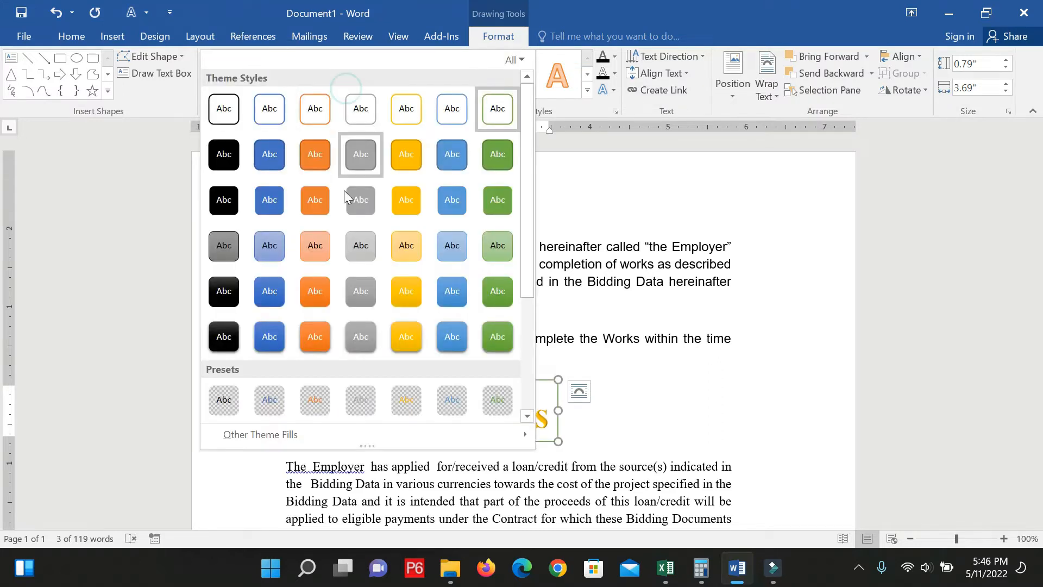
left_click(271, 339)
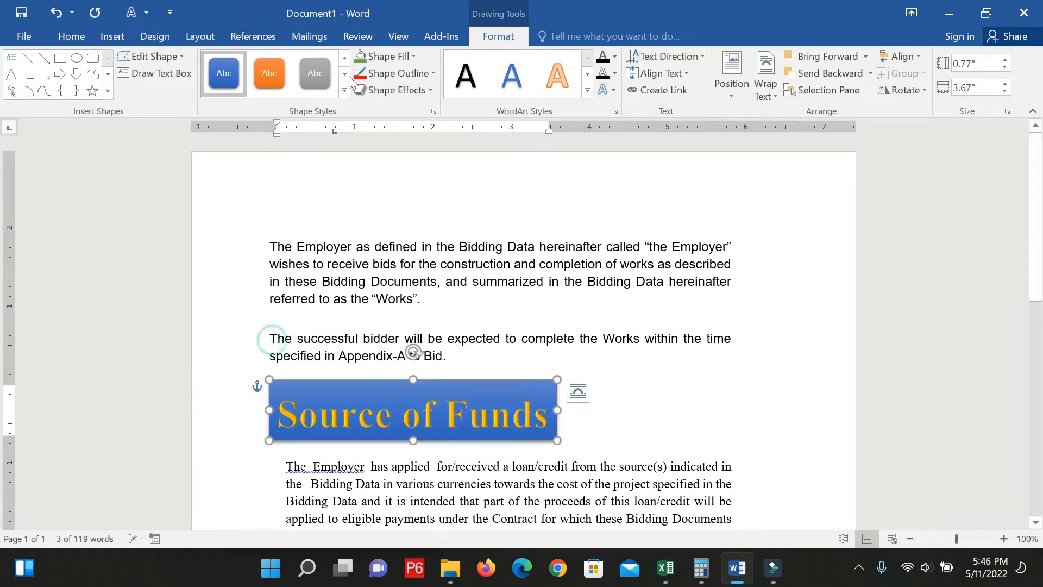
left_click(413, 58)
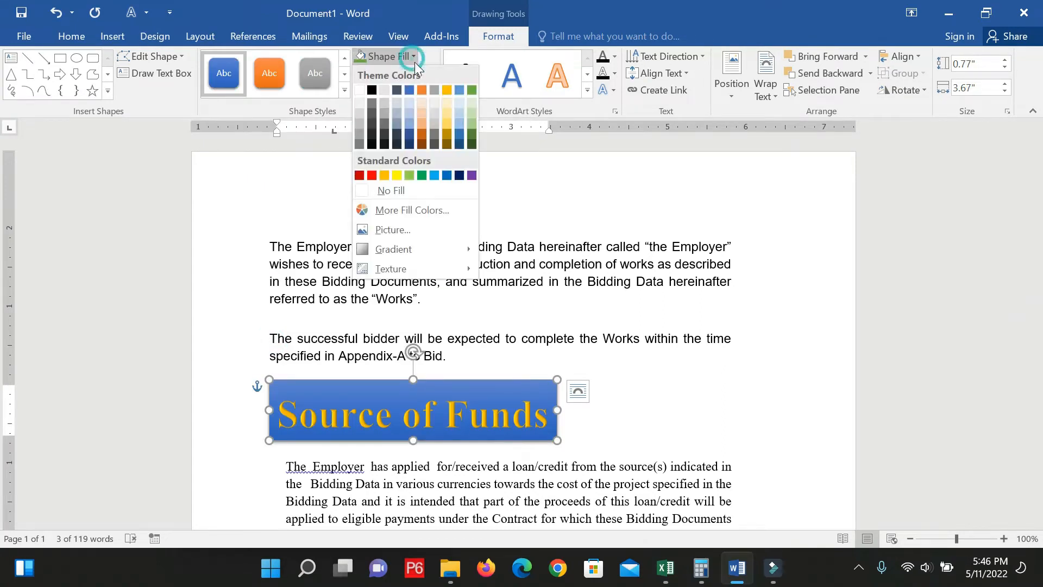
left_click(427, 125)
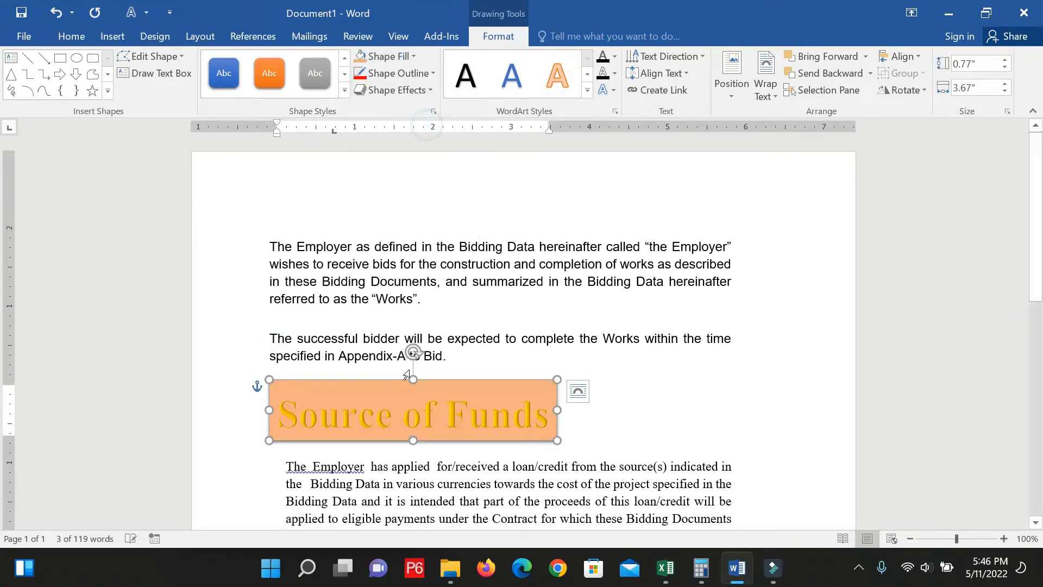
Step: Give the WordArt box a standard red outline and the fourth preset shape effect in the first row
left_click(431, 74)
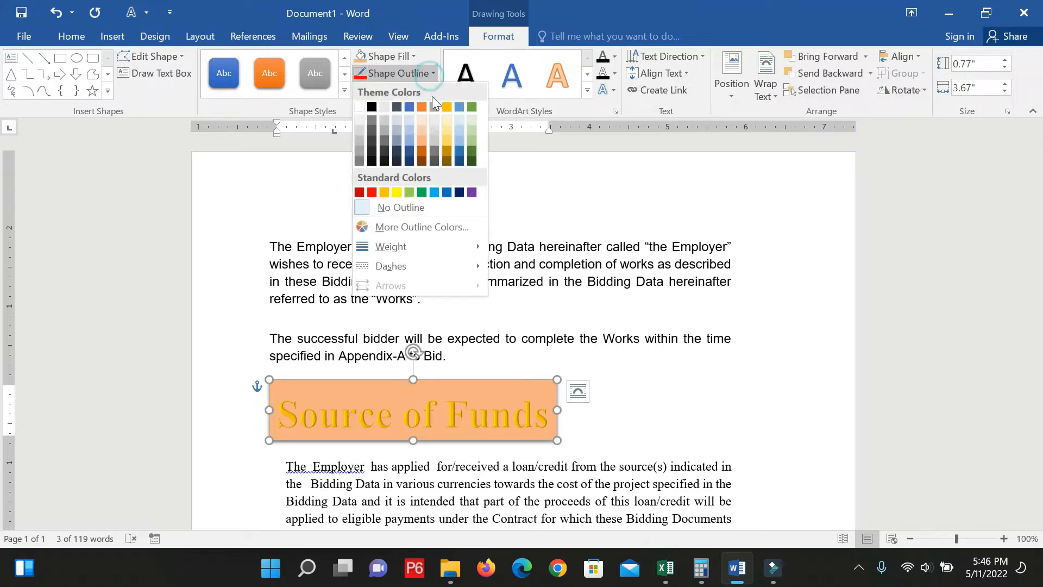
left_click(371, 193)
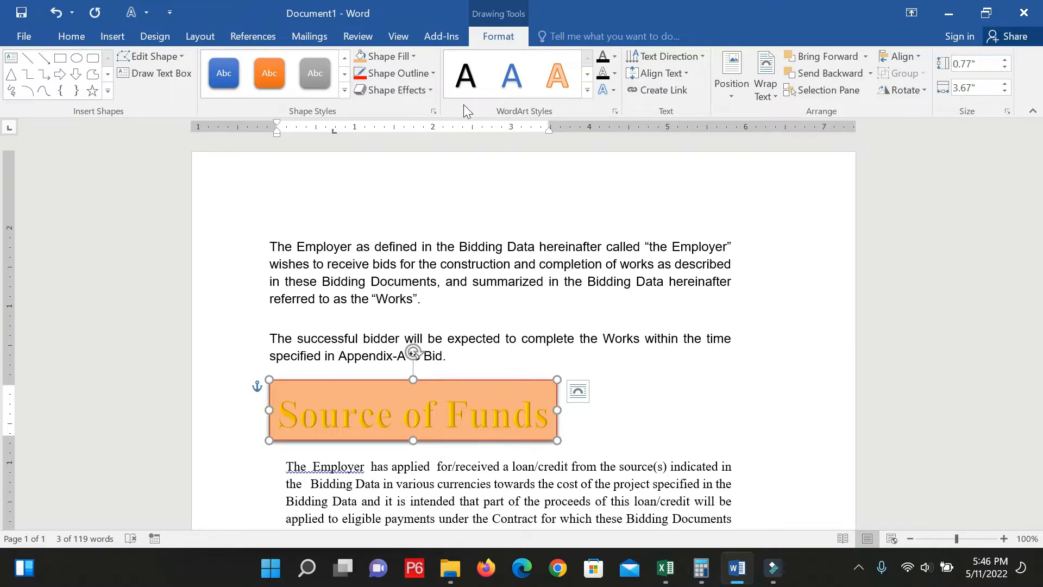
left_click(412, 92)
mouse_move(435, 117)
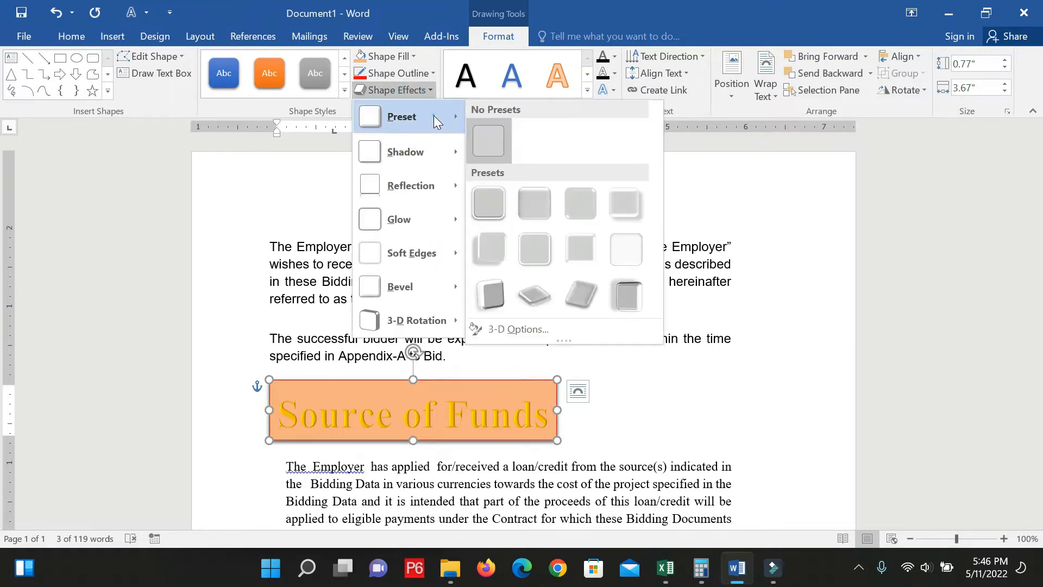
left_click(633, 204)
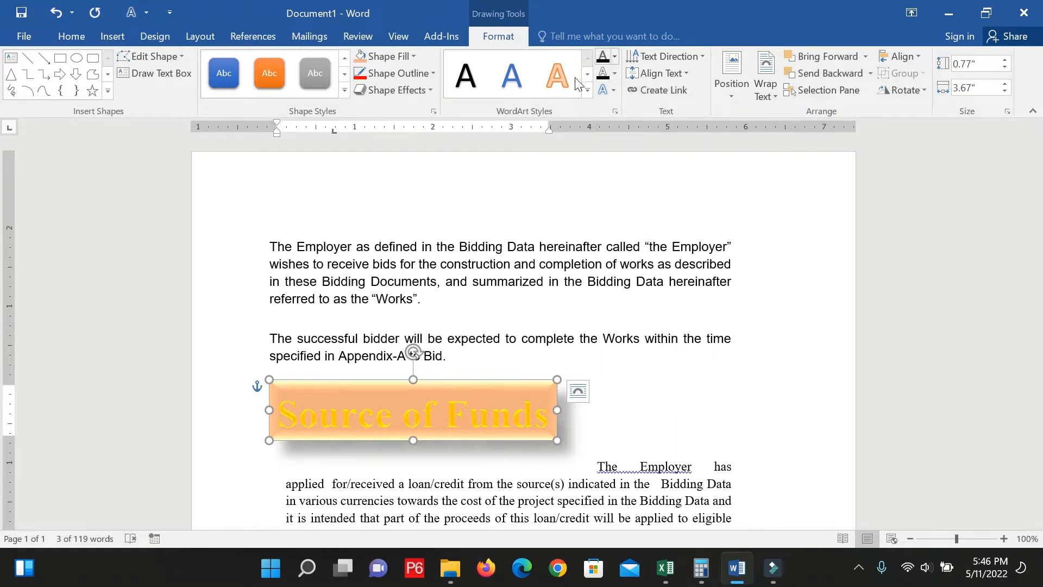
Step: Restyle the "Source of Funds" text with the gold WordArt style, a green text fill and a light blue text outline
left_click(588, 90)
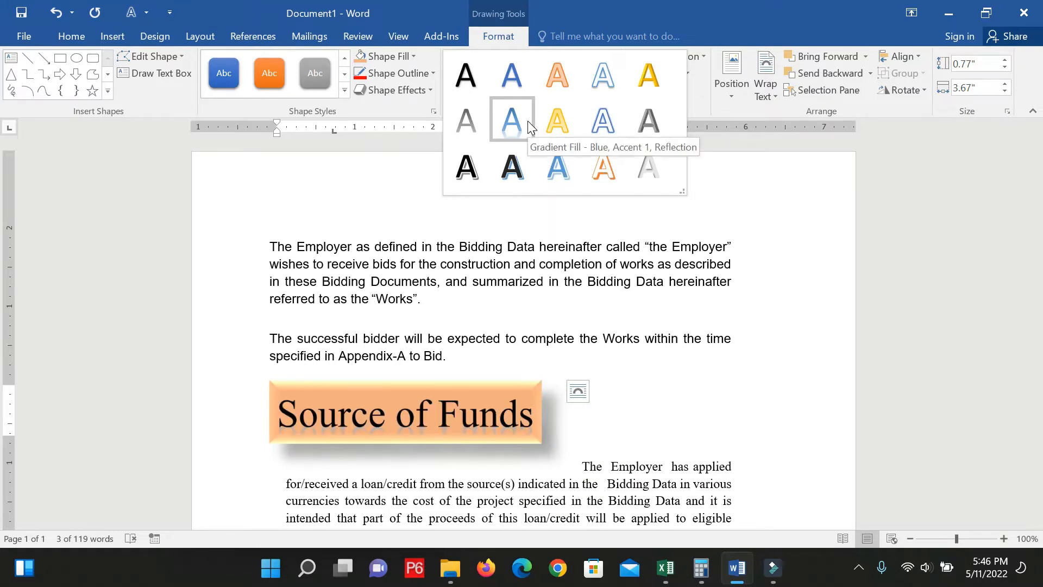
left_click(642, 86)
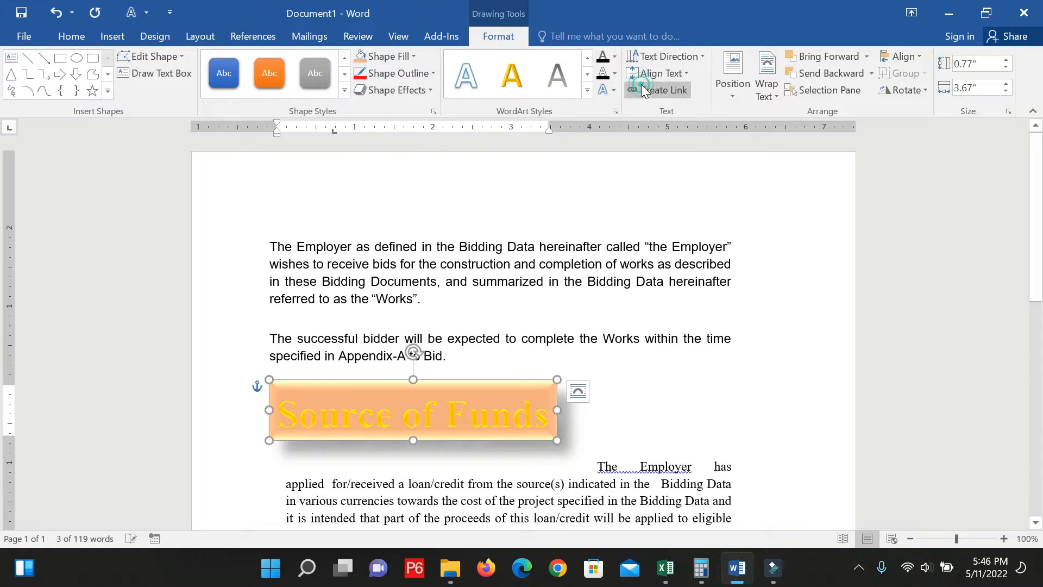
left_click(616, 54)
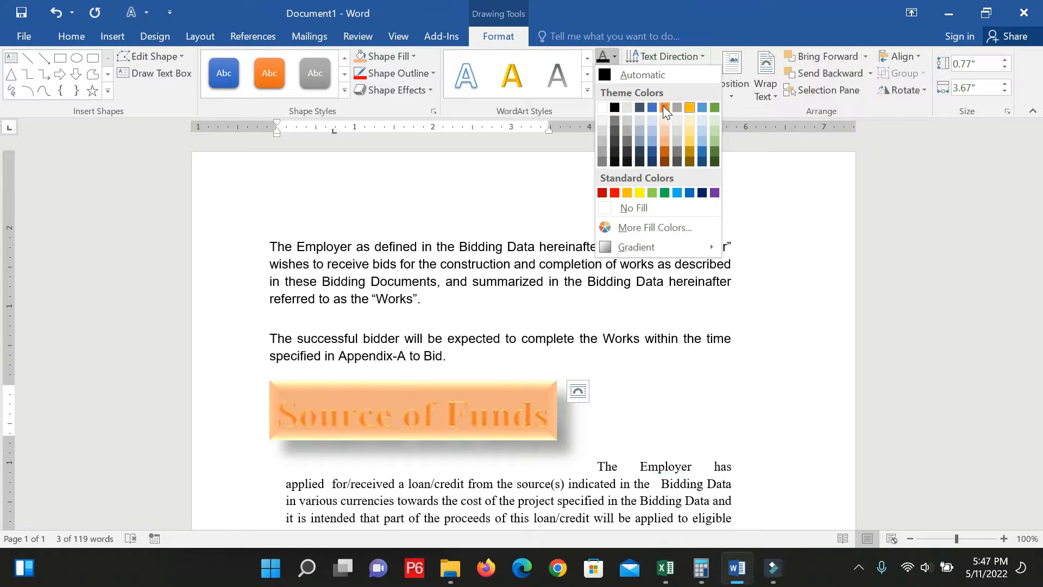
left_click(715, 108)
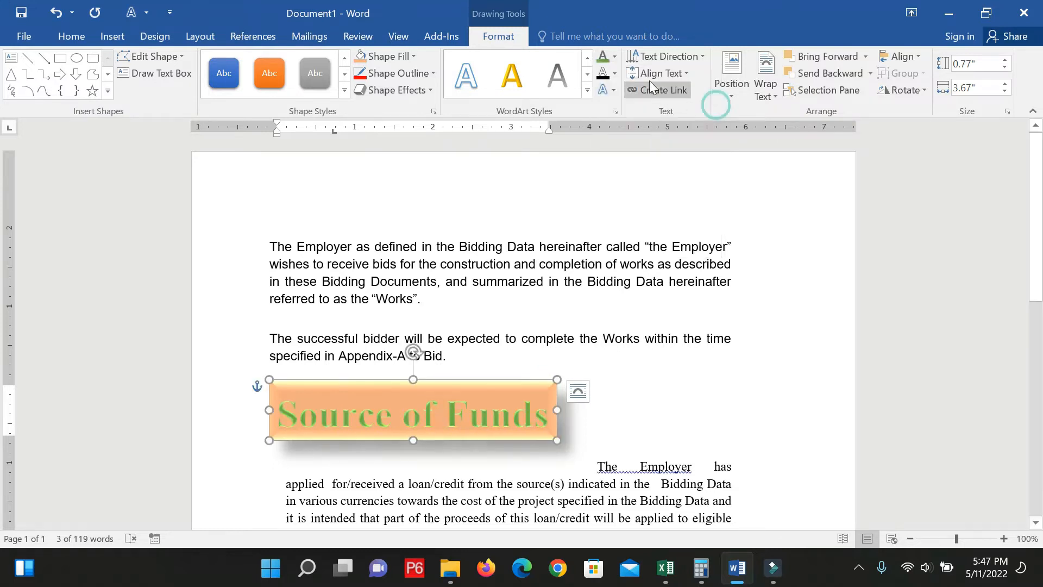
left_click(616, 76)
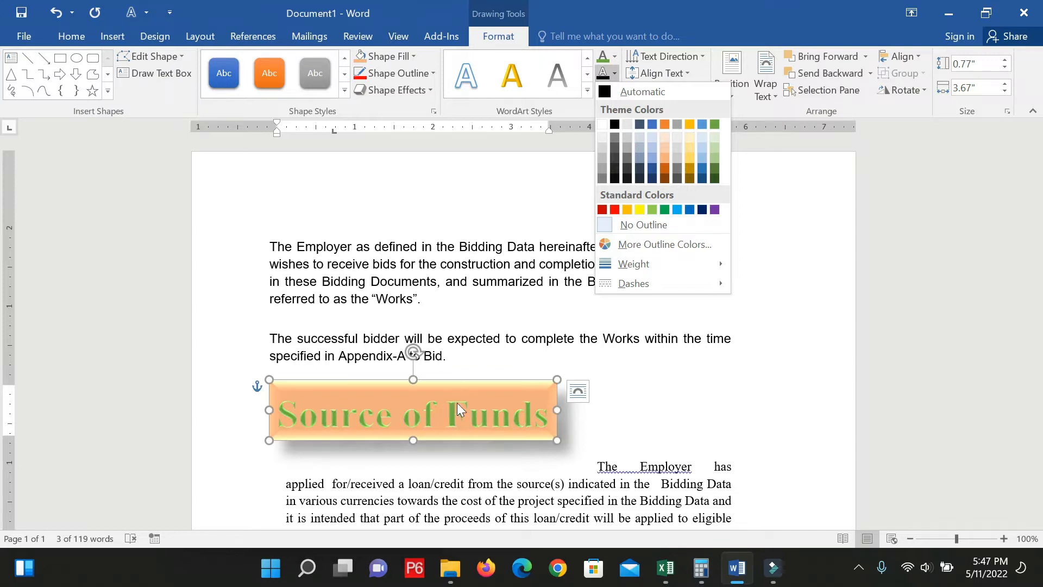
left_click(652, 157)
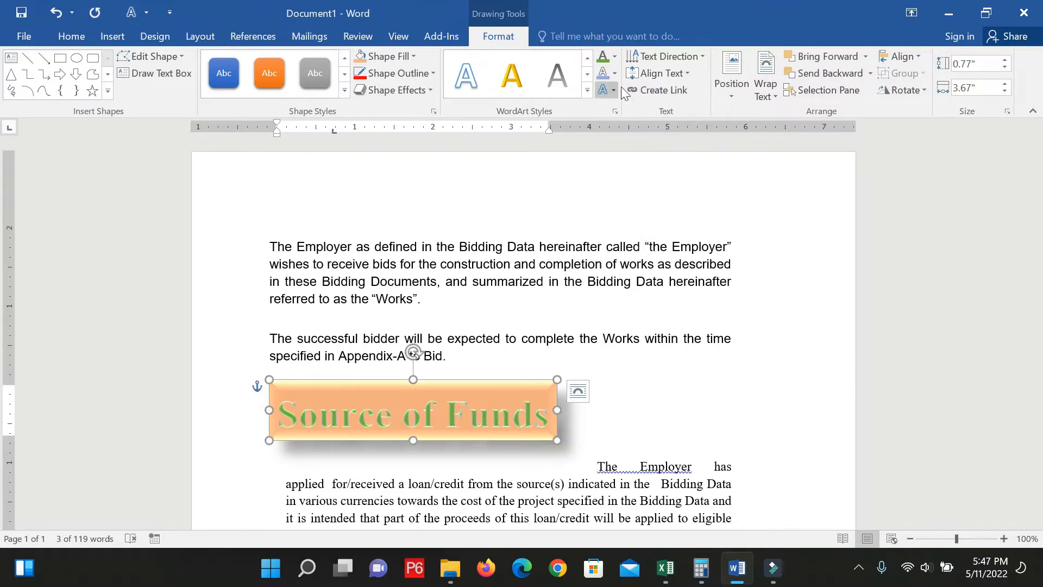
Step: Try rotating all the WordArt text 90° and 270°, and set its direction back to Horizontal
left_click(663, 59)
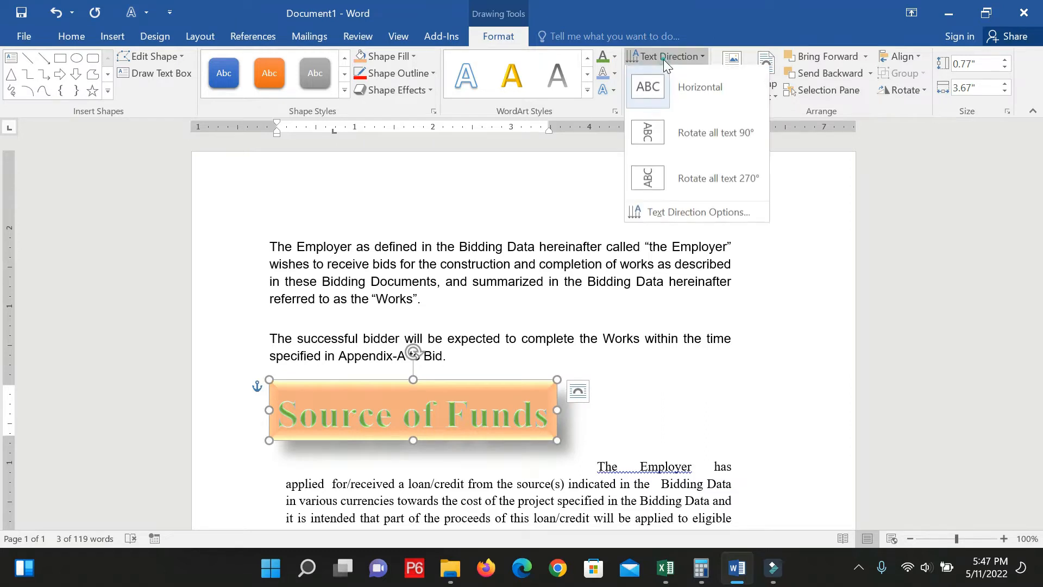
left_click(651, 136)
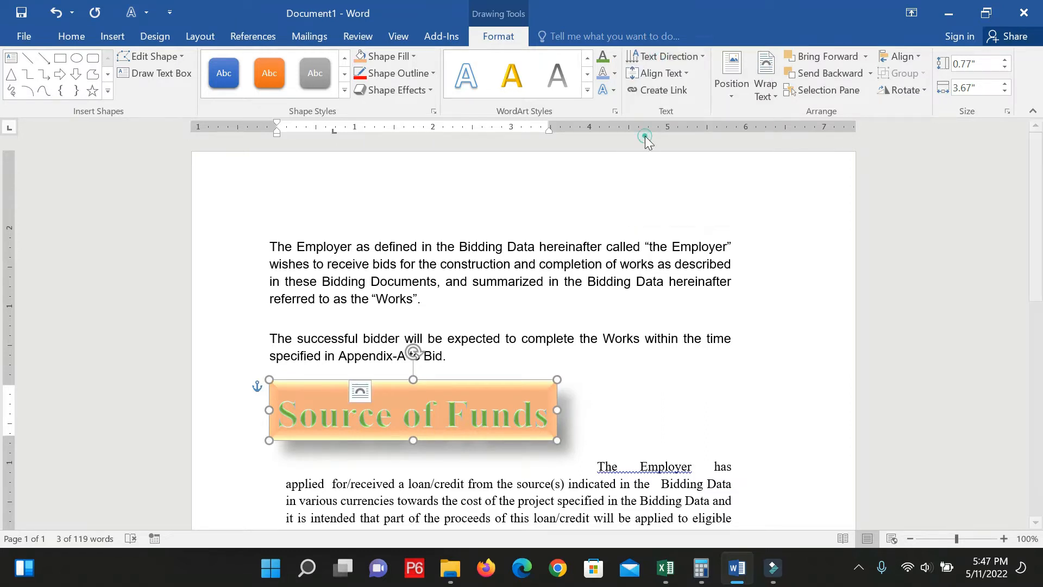
left_click(667, 56)
left_click(654, 175)
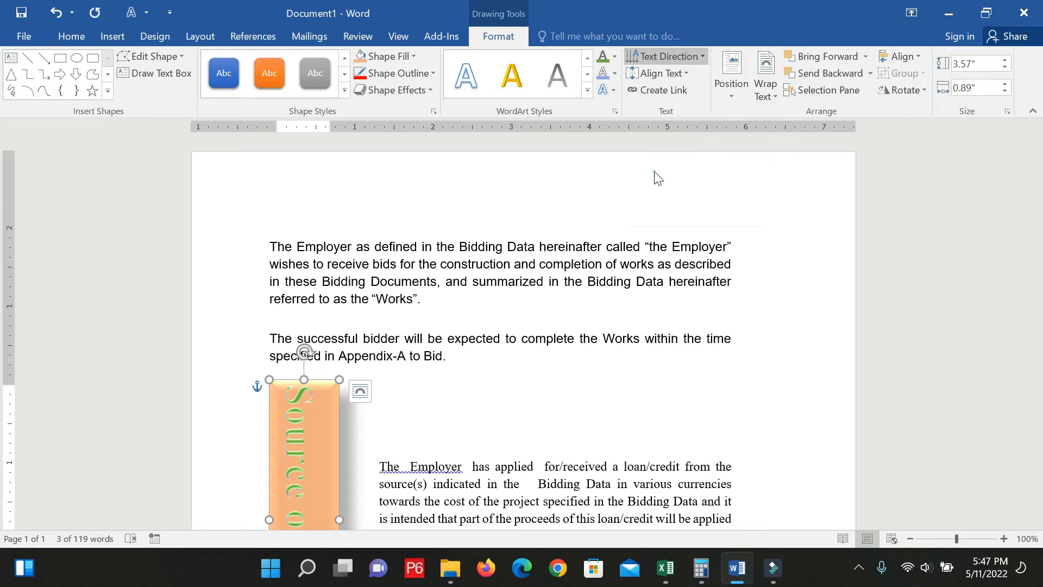
left_click(682, 60)
left_click(661, 89)
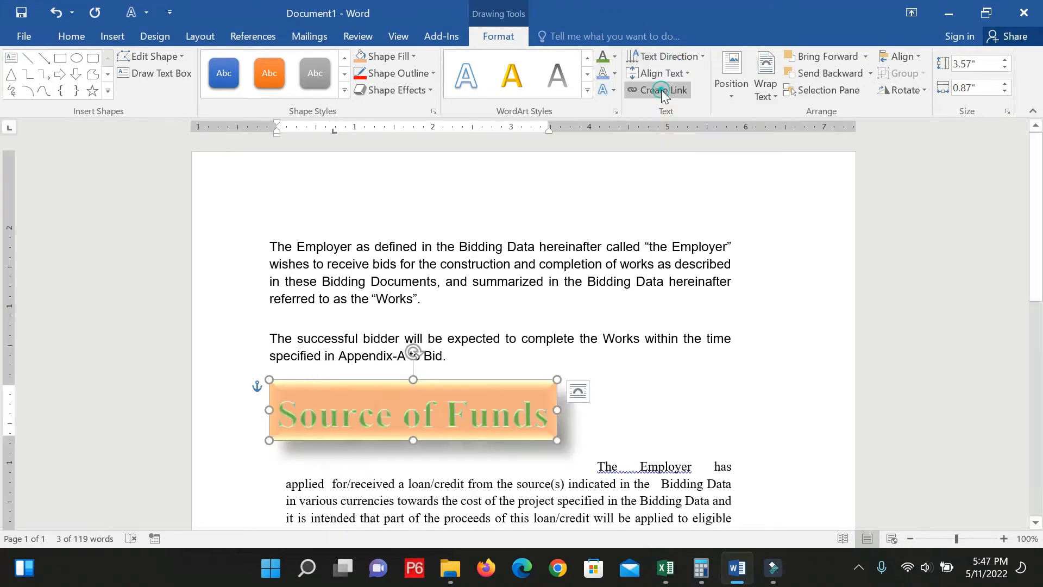
left_click(670, 79)
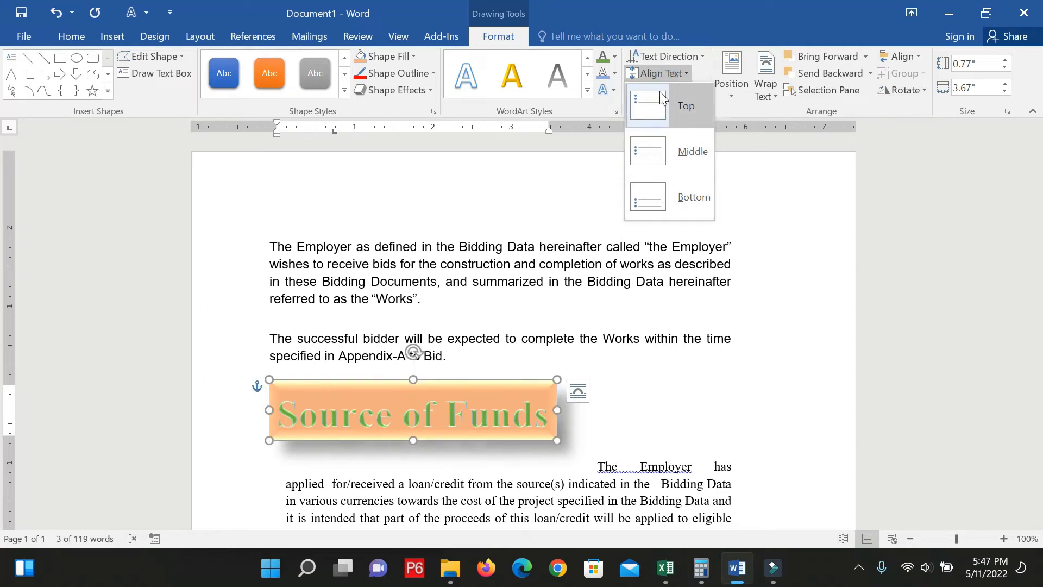
left_click(742, 107)
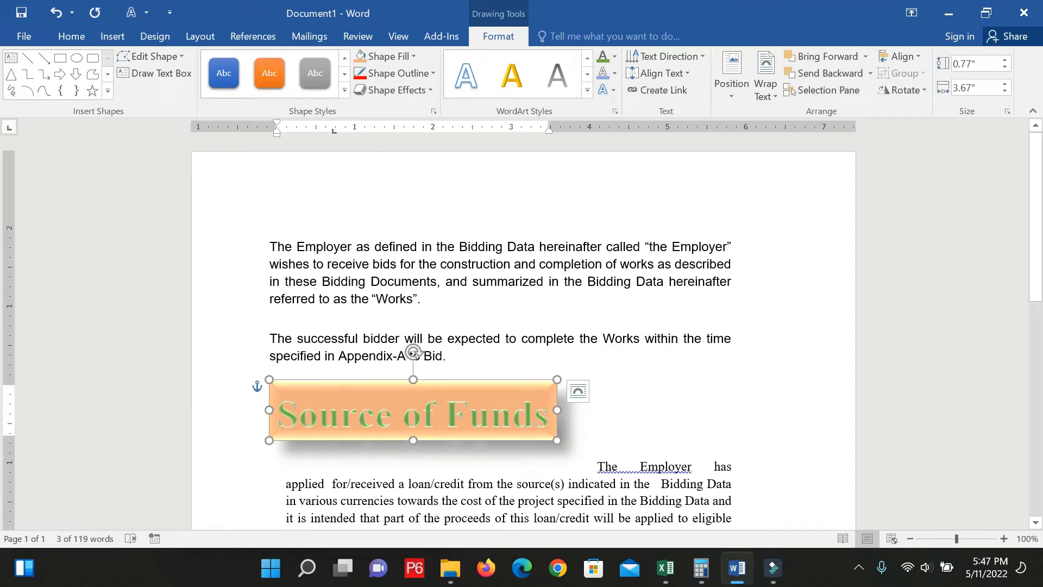
Step: Try a Dropped drop cap on the opening word "The" of the first paragraph, and undo it
left_click(111, 38)
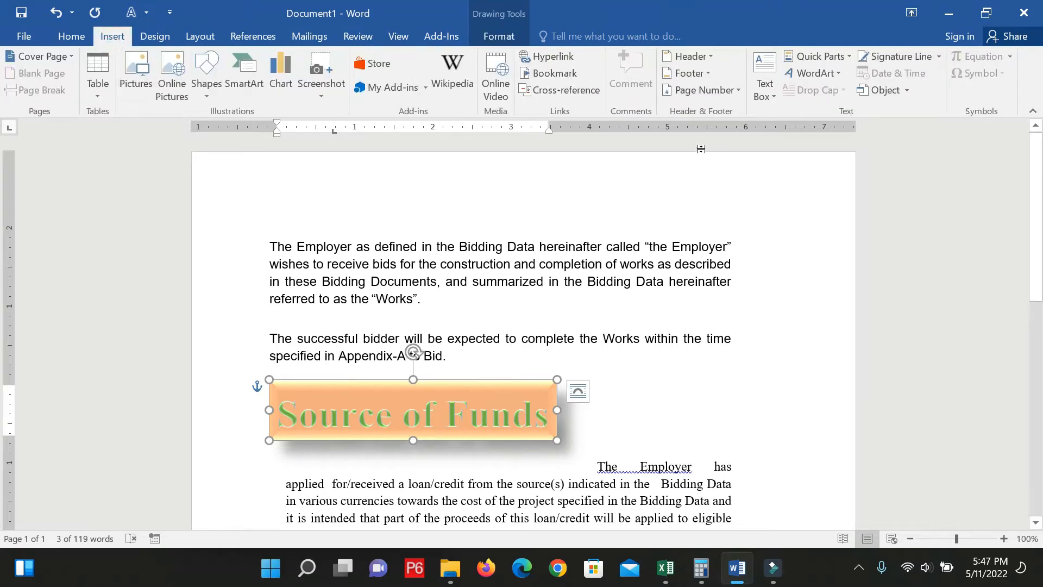
left_click(347, 299)
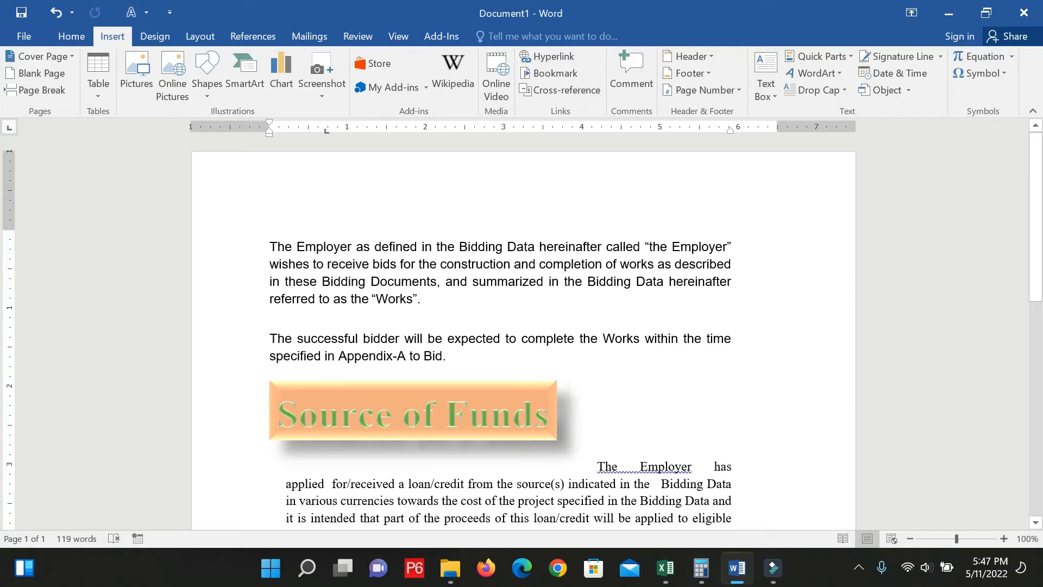
double_click(265, 247)
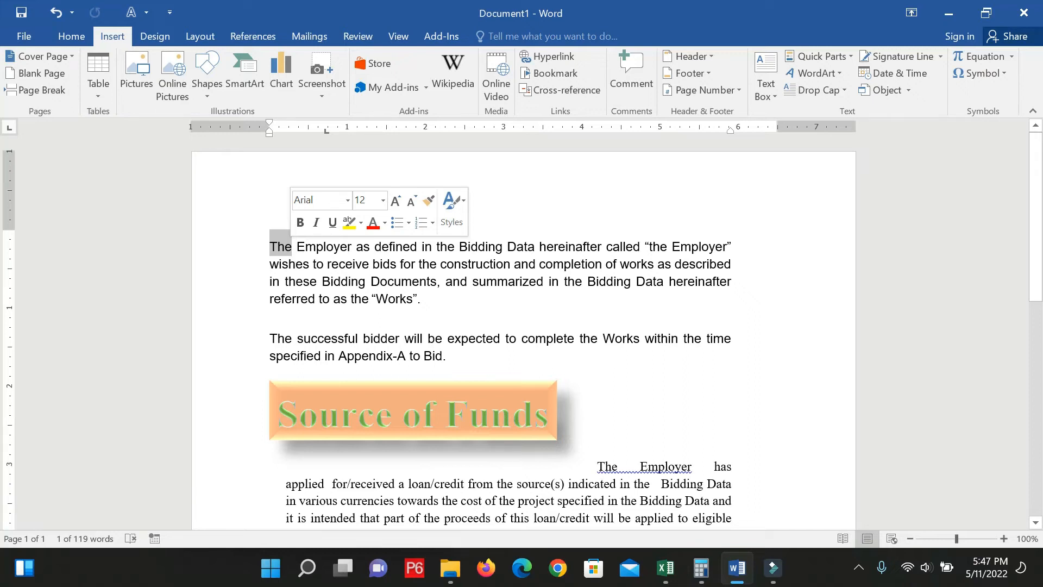
left_click(827, 88)
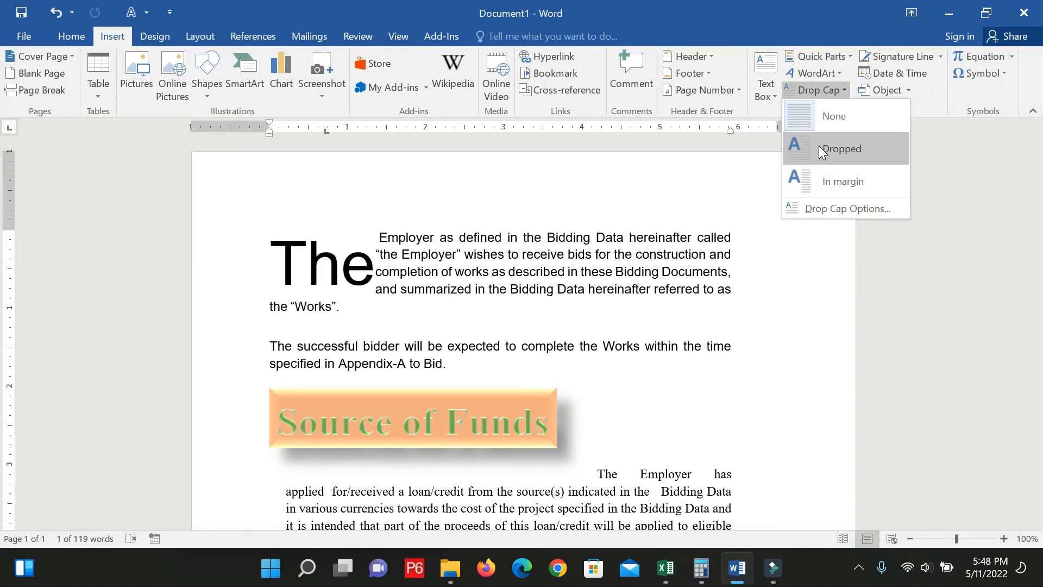
left_click(823, 150)
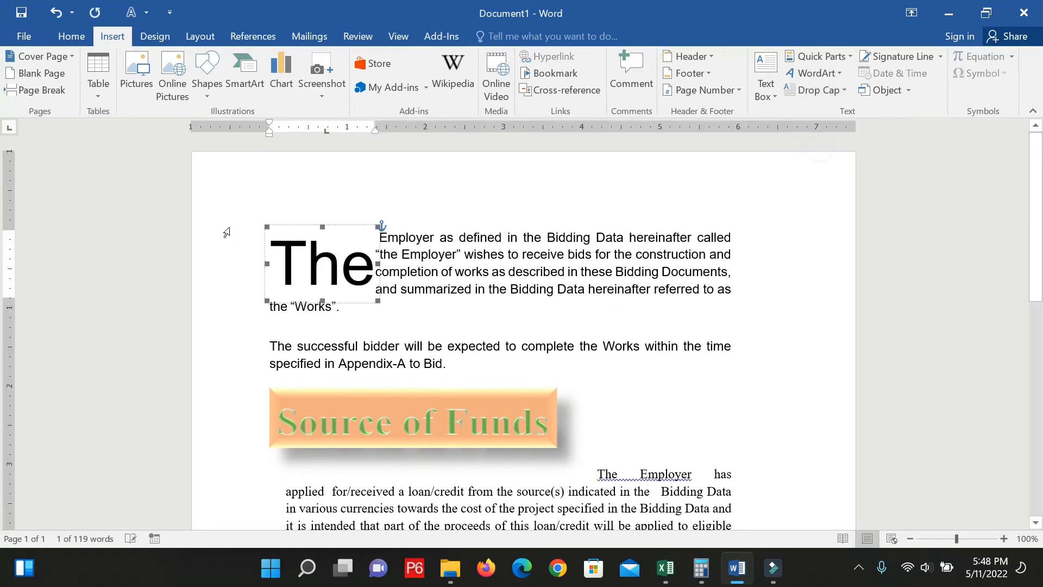
key("ctrl+z")
left_click(295, 265)
left_click_drag(269, 246, 426, 299)
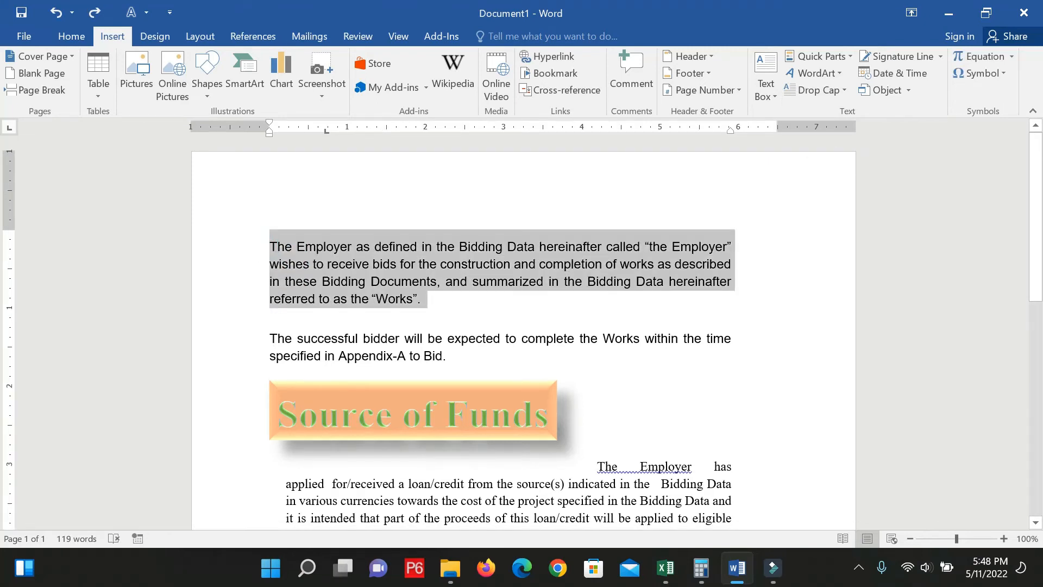
left_click(818, 90)
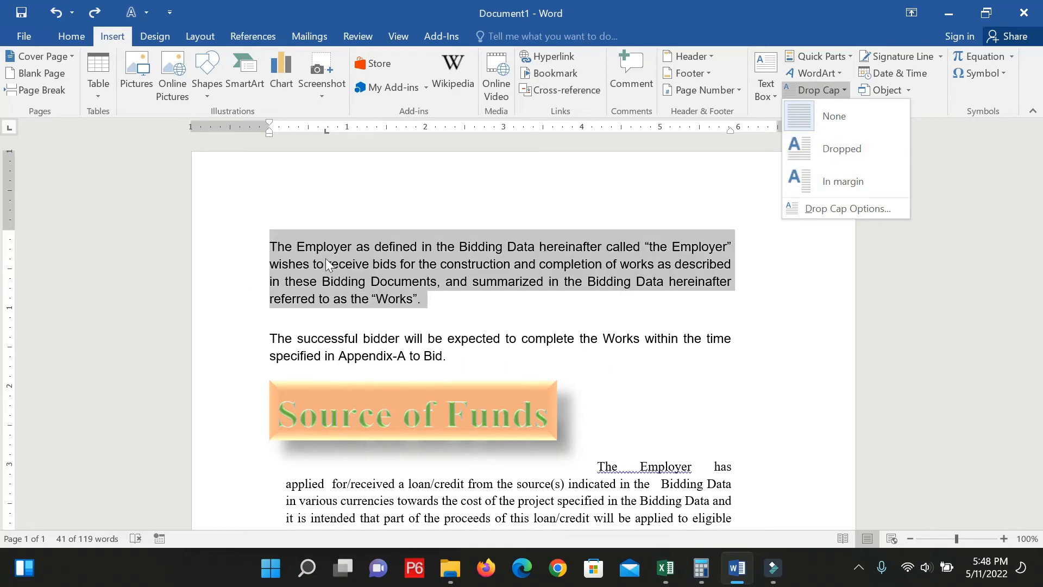
left_click(275, 244)
Step: Turn the first paragraph's opening word "The" into a Dropped drop cap
left_click(275, 239)
double_click(280, 246)
left_click(813, 90)
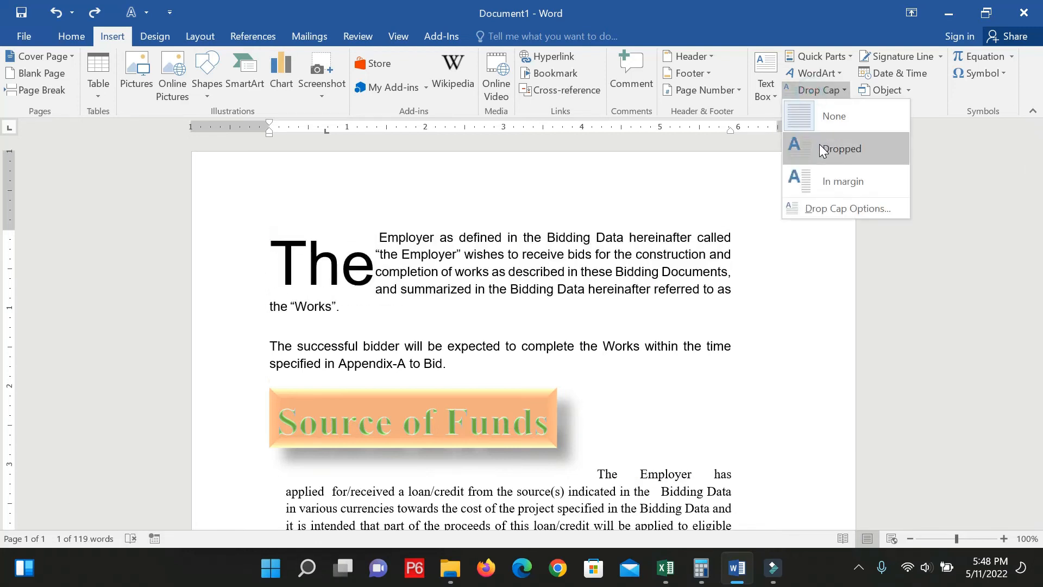
left_click(819, 144)
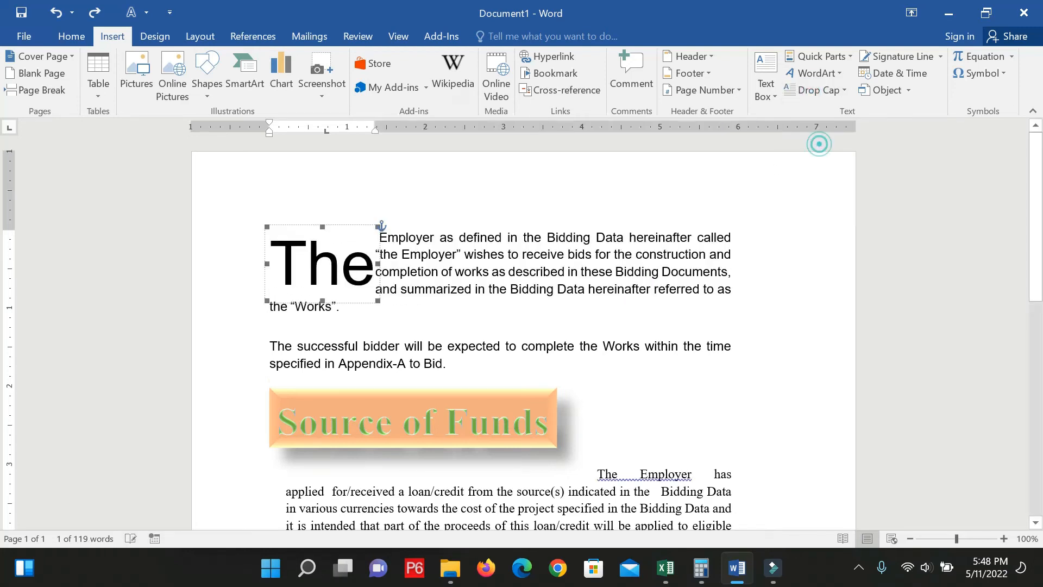
Step: Try the In margin position for the drop cap "The" in the first paragraph, and set it back to Dropped
left_click(806, 83)
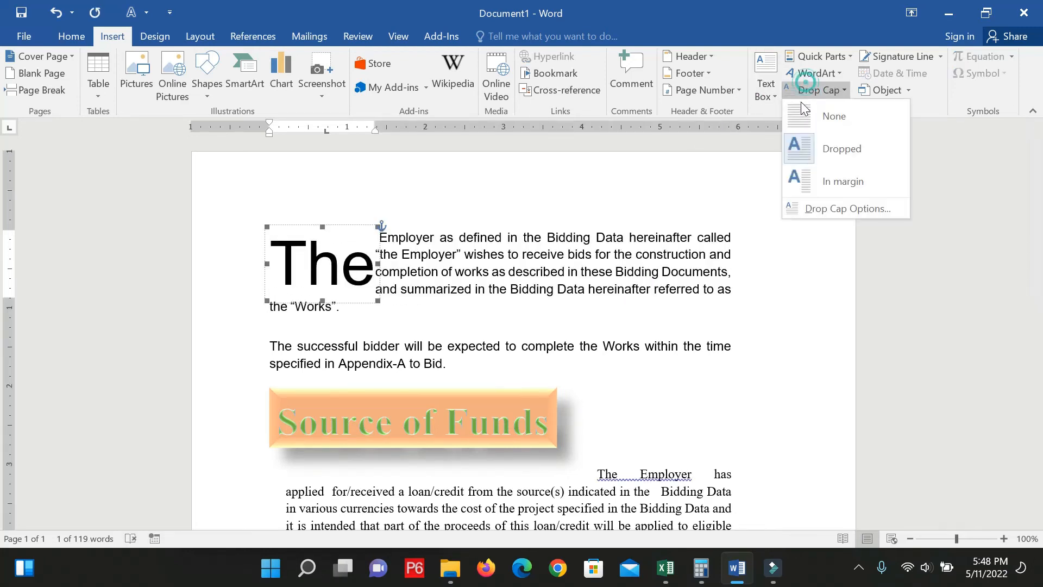
left_click(826, 209)
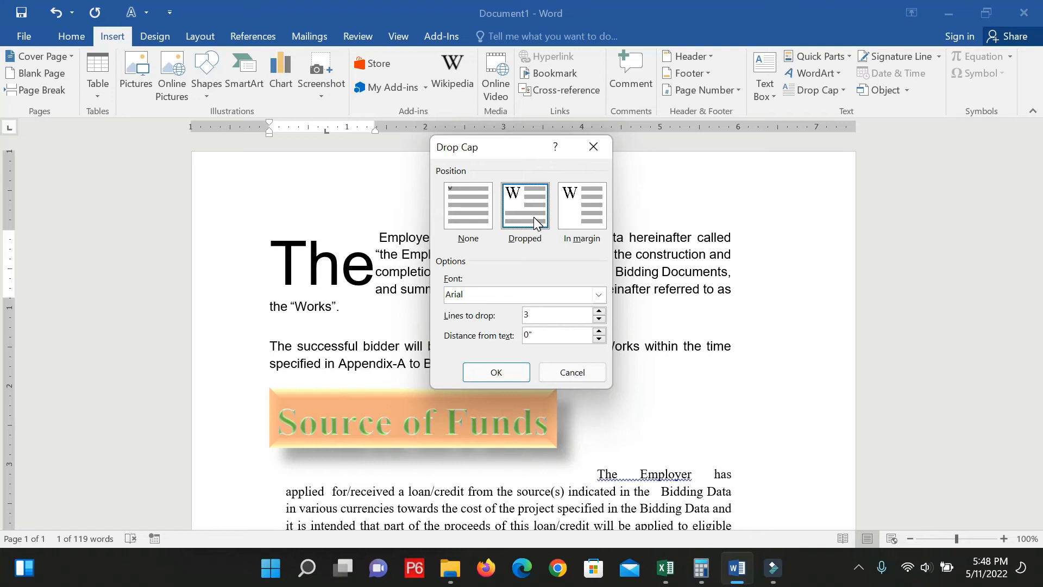
left_click(573, 202)
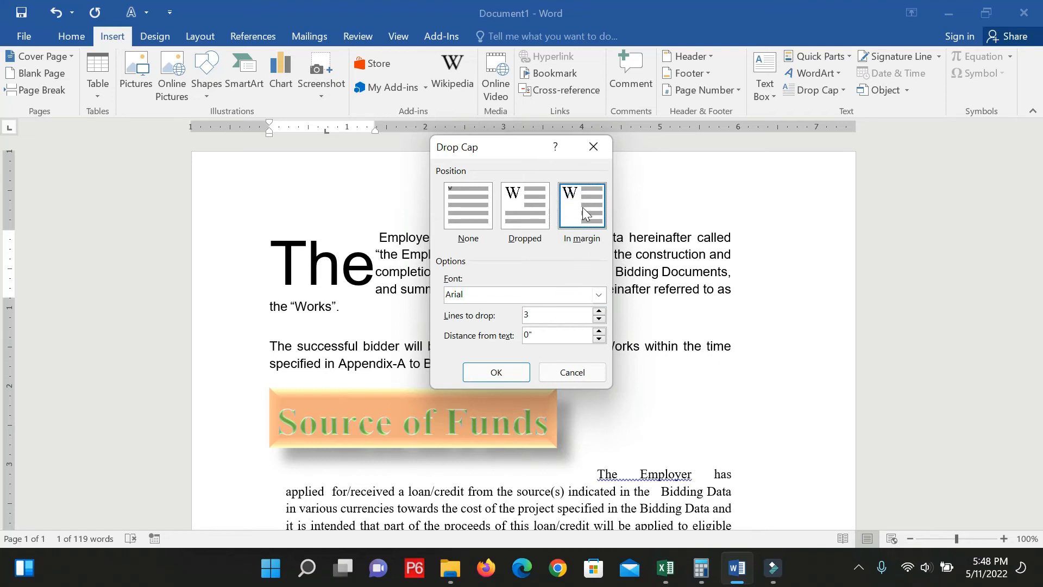
left_click(518, 370)
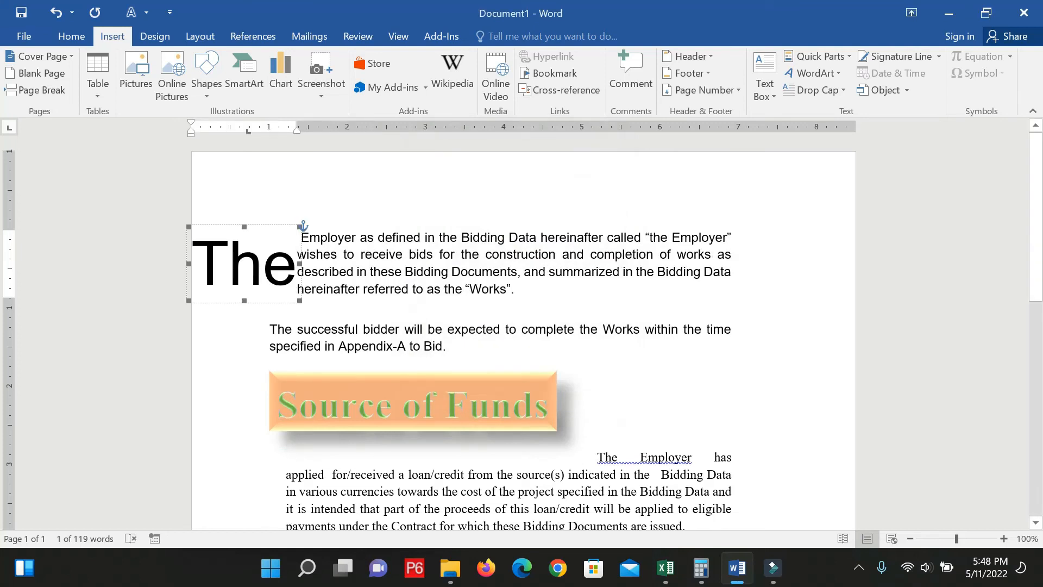
left_click(830, 97)
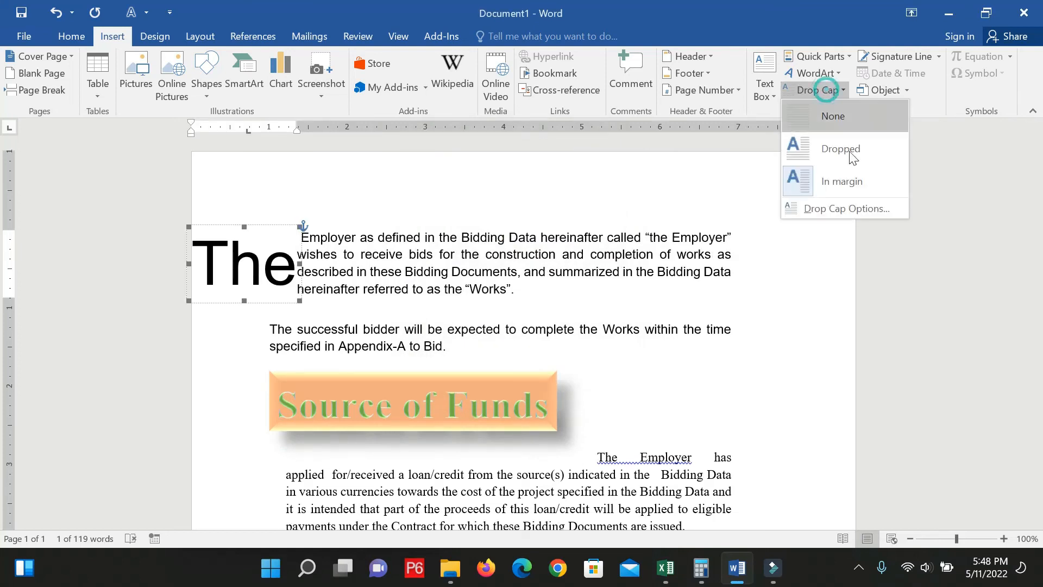
left_click(839, 208)
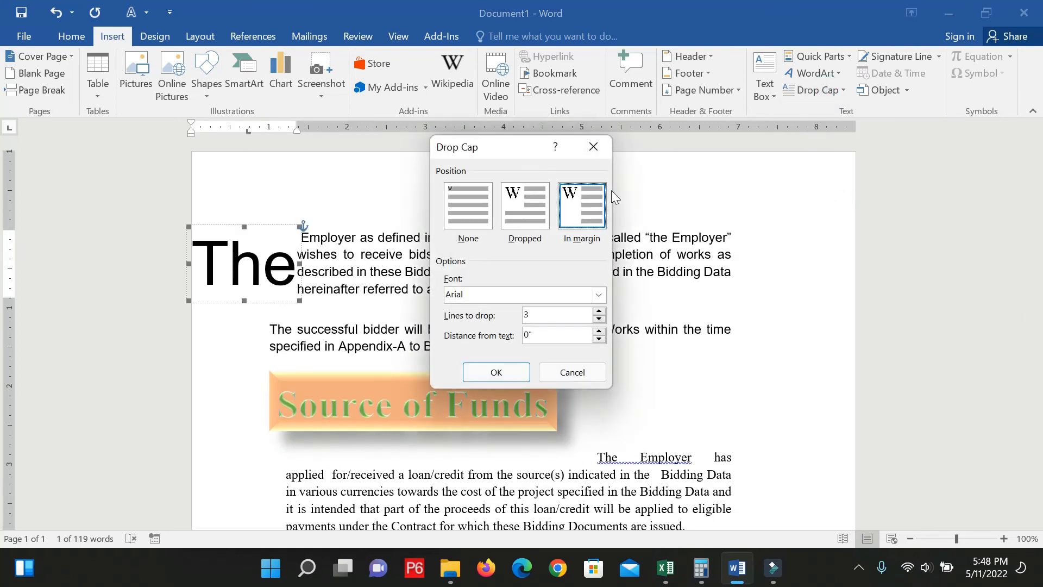
double_click(525, 200)
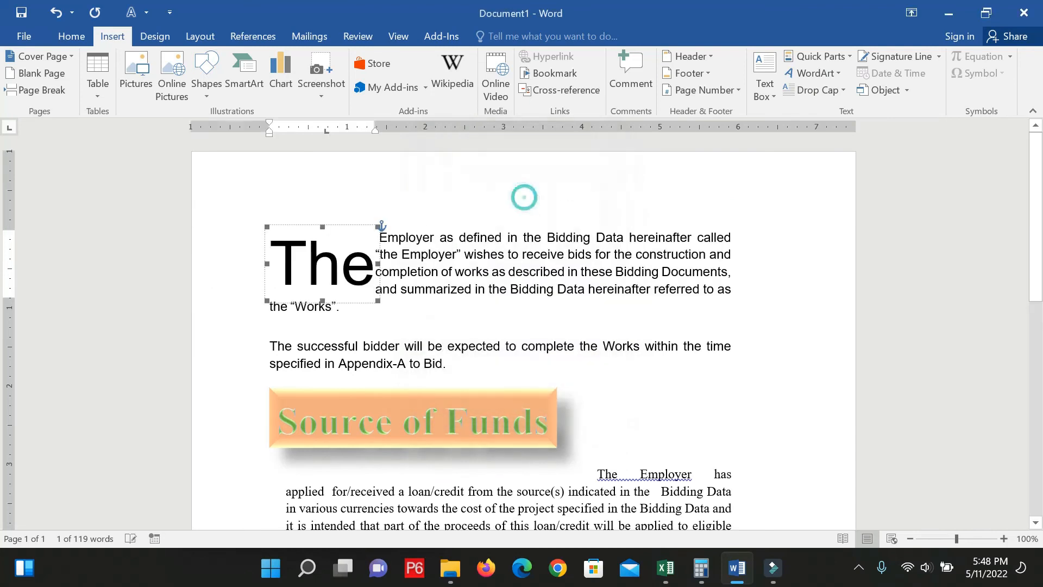
Step: Set the first paragraph's drop cap "The" to drop 2 lines
left_click(813, 96)
left_click(830, 206)
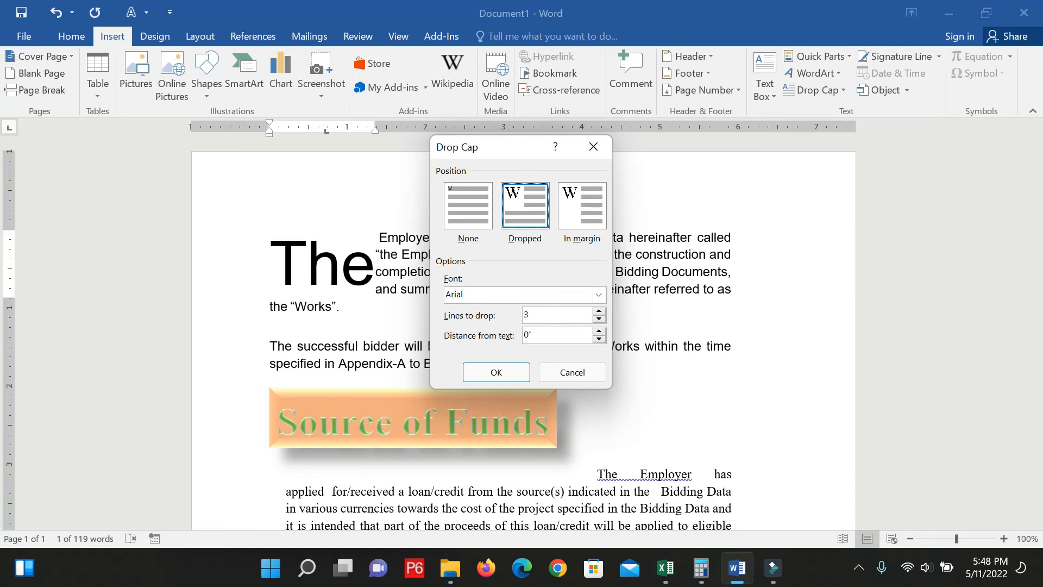
left_click(498, 372)
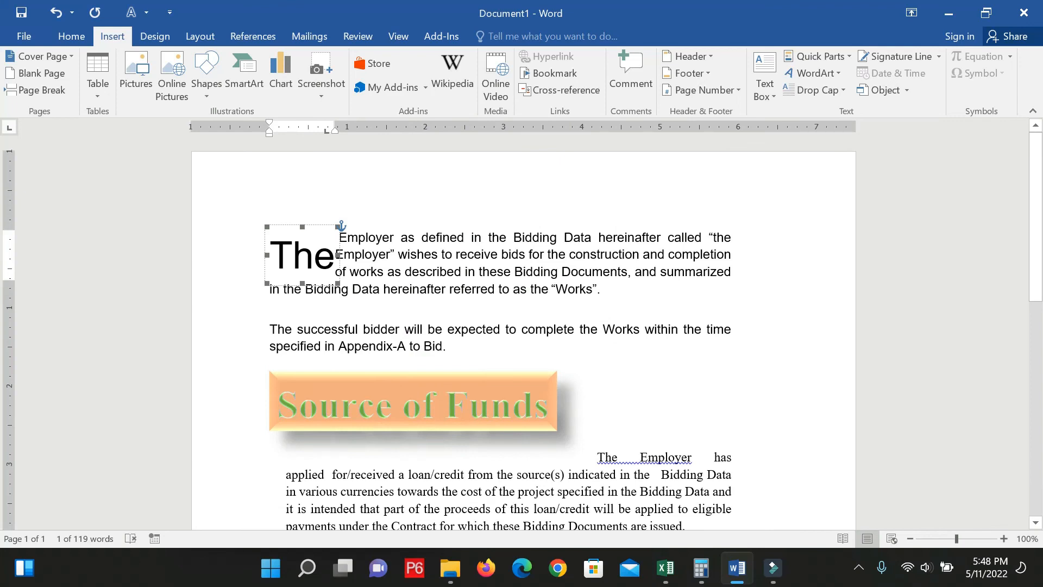
Step: Set the drop cap's distance from the first paragraph's text to 0.1"
left_click(814, 90)
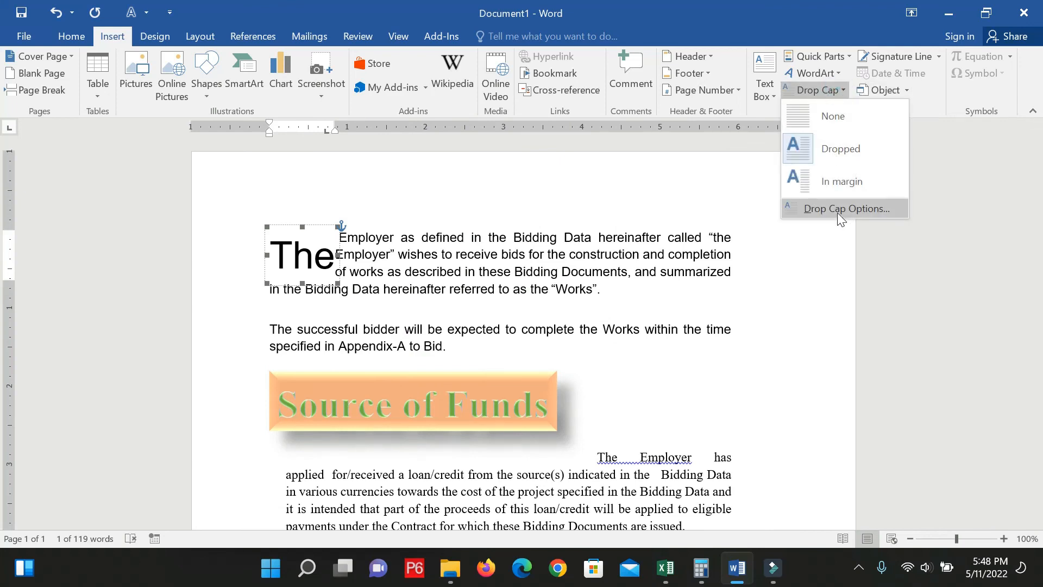
left_click(836, 205)
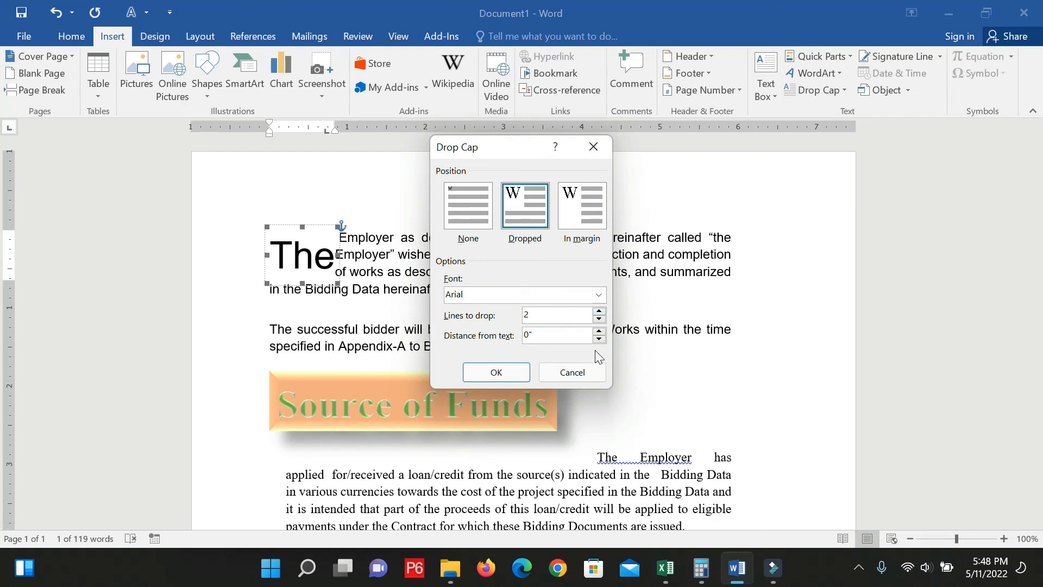
left_click(600, 331)
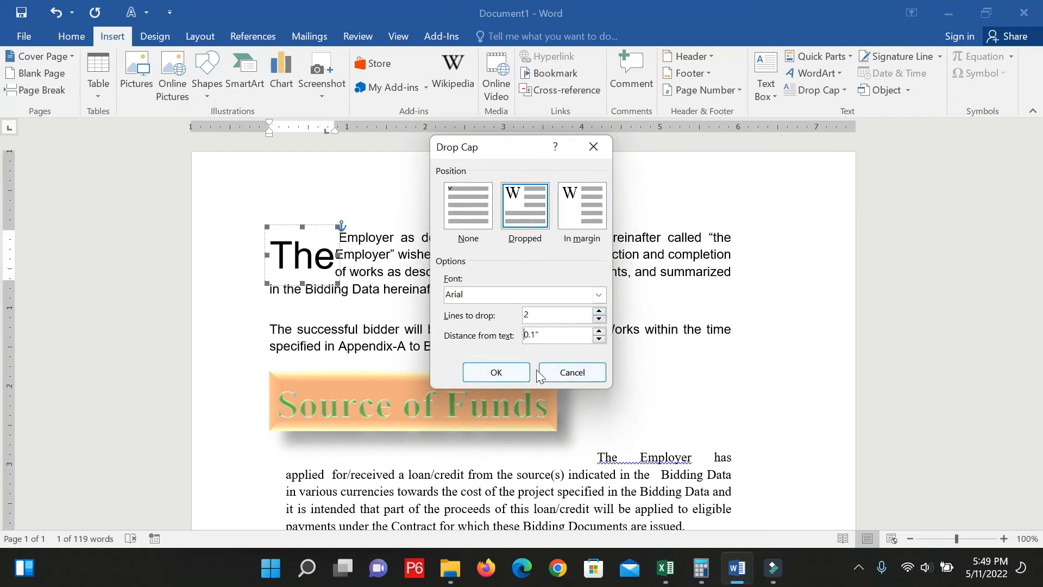
left_click(515, 375)
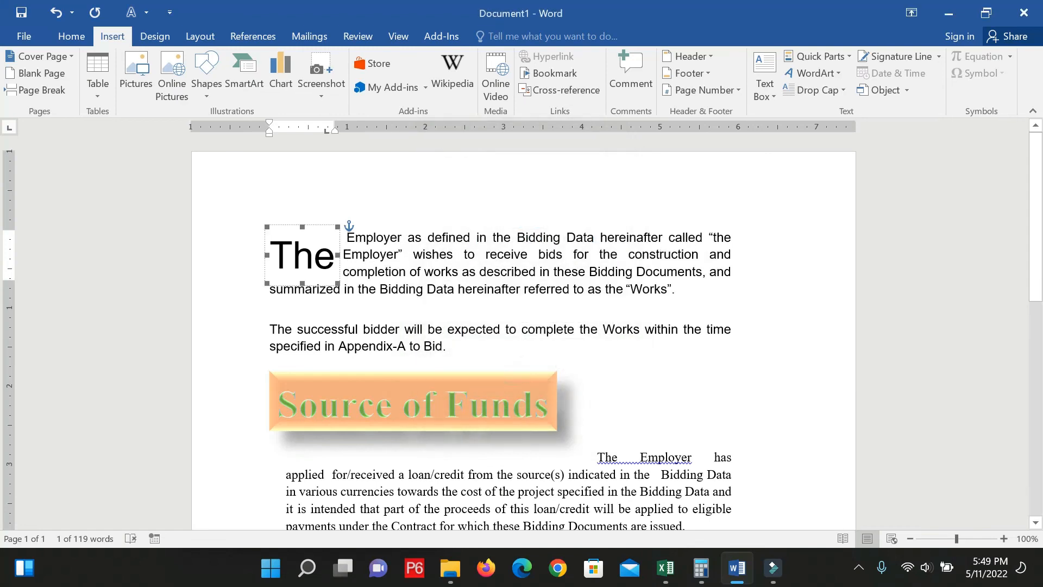